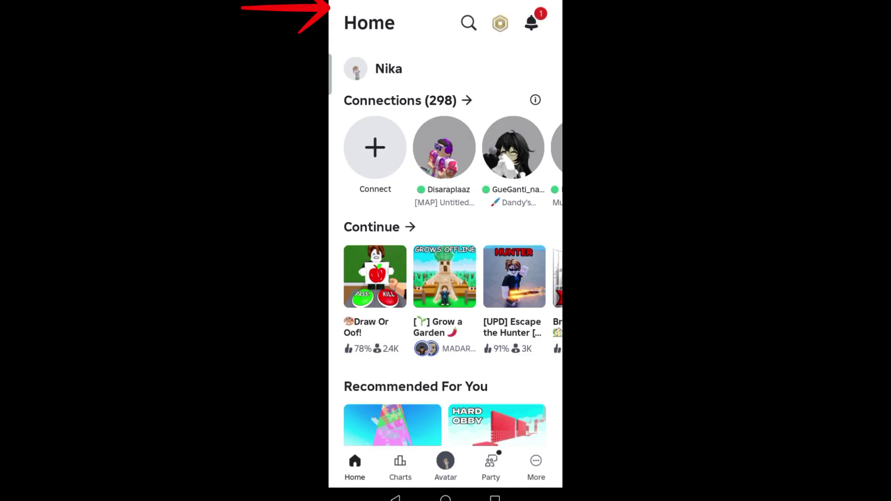
- Open Roblox's Settings page from the More menu, listing Spending and Subscriptions
left_click(536, 467)
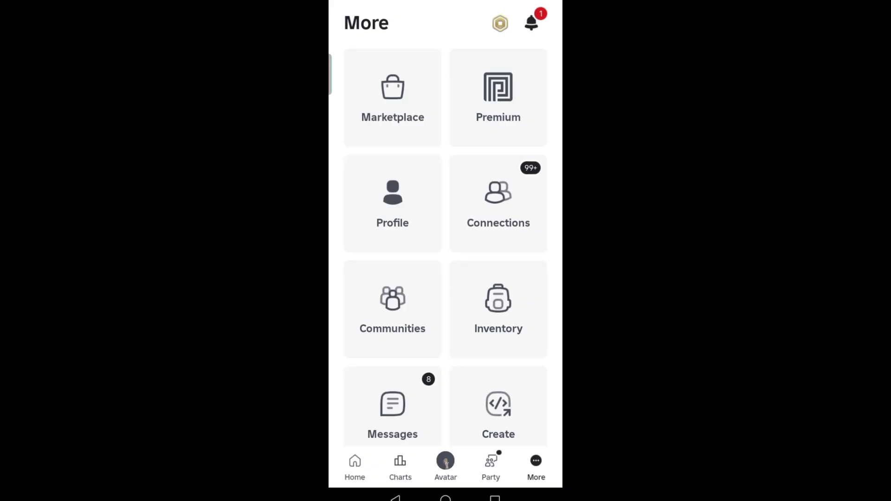
scroll(445, 251, "down", 5)
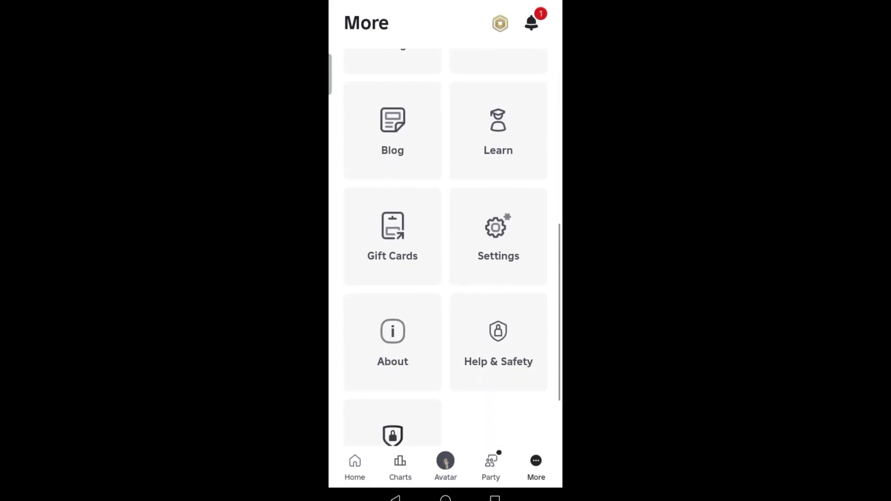
left_click(499, 208)
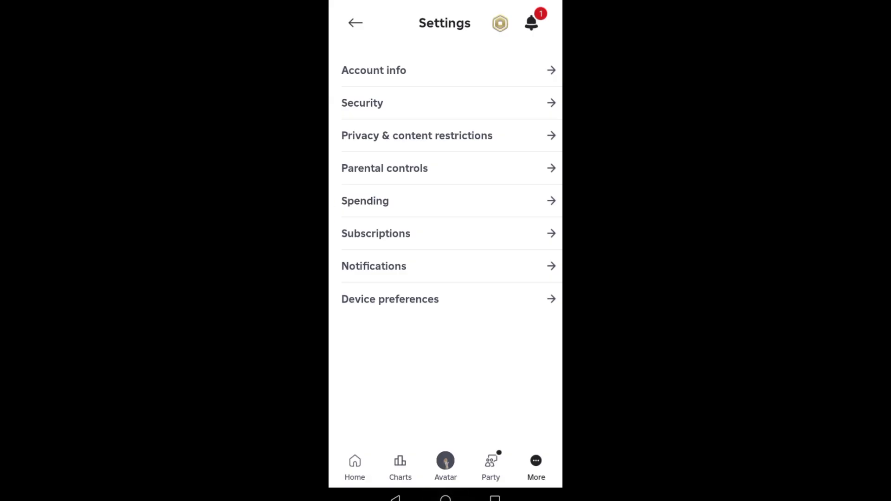
- Exit Roblox to the home screen and pull down the quick settings panel
key("Home")
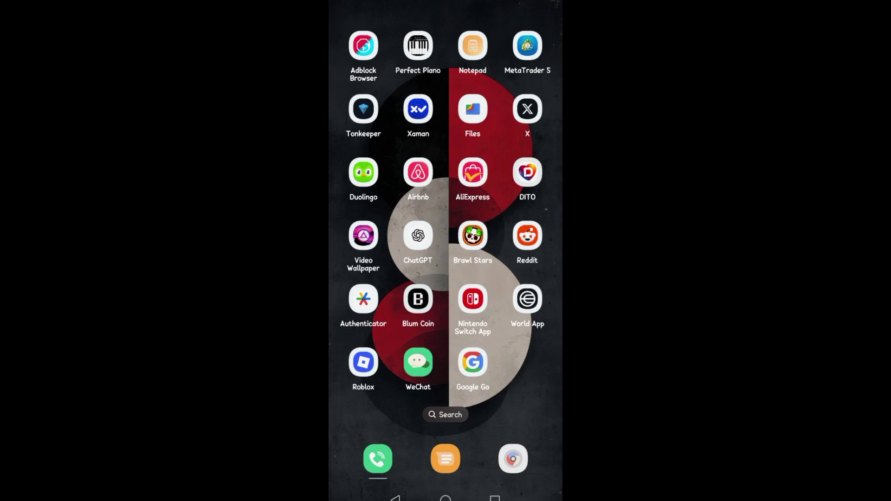
left_click_drag(487, 3, 487, 278)
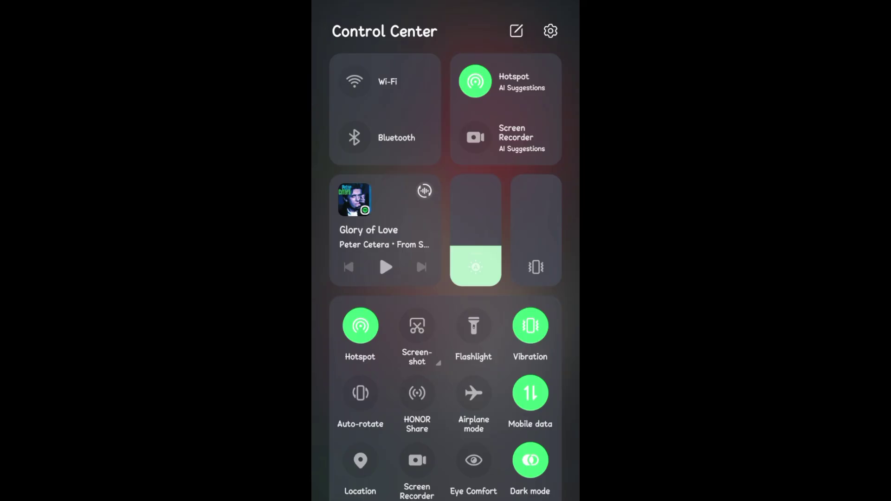
- Dismiss the quick settings panel
left_click_drag(446, 453, 445, 139)
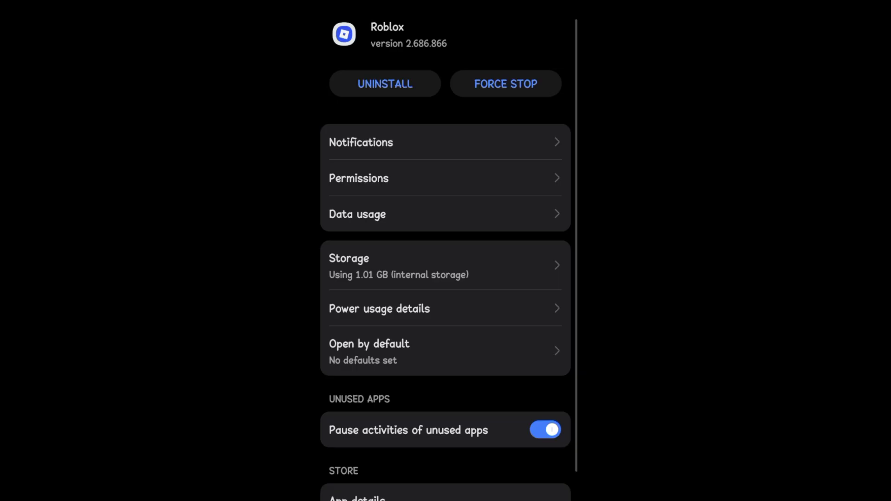
- Clear Roblox's cached data from its Storage page, dropping the cache to 0 B
left_click(448, 268)
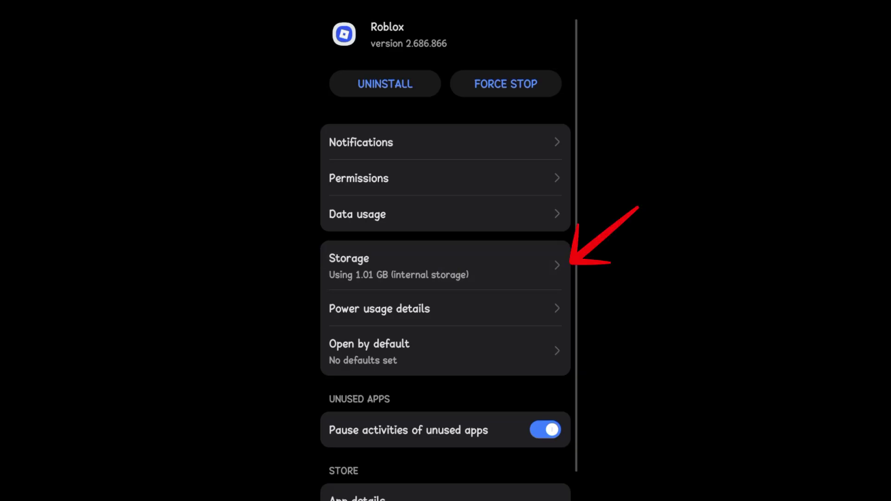
left_click(462, 338)
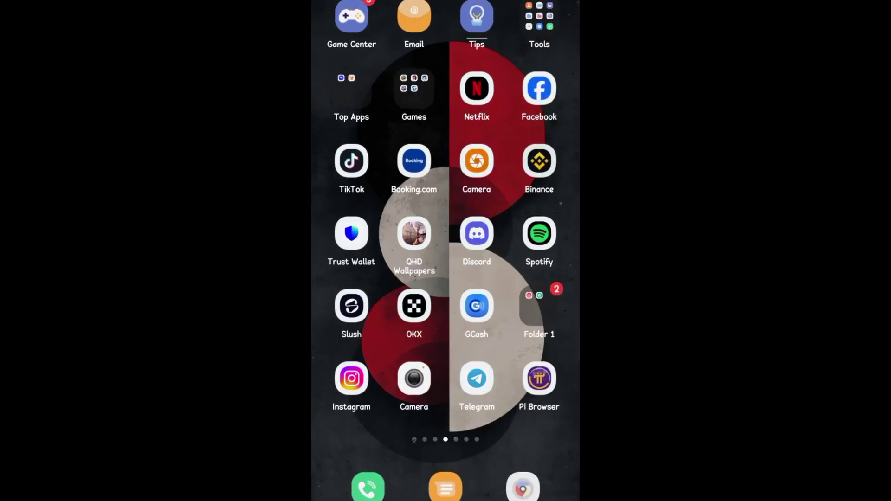
- Check Roblox's Google Play Store listing for an update, then return home
left_click_drag(384, 278, 522, 278)
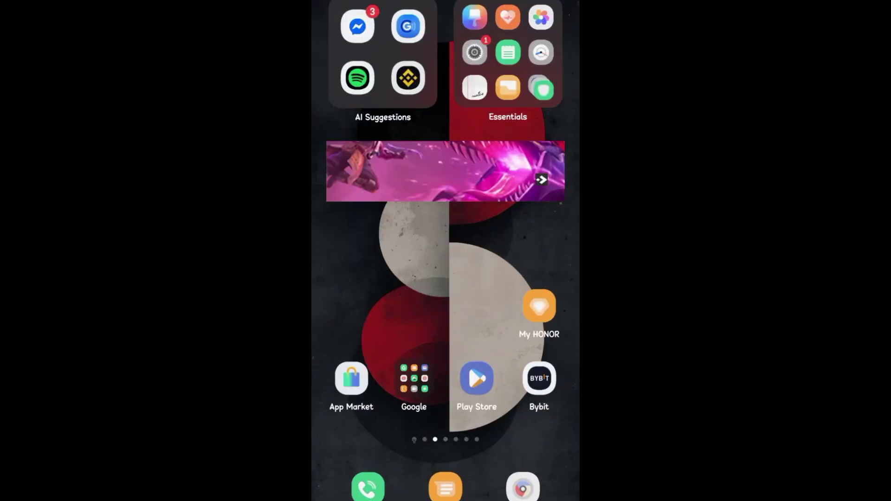
left_click(476, 378)
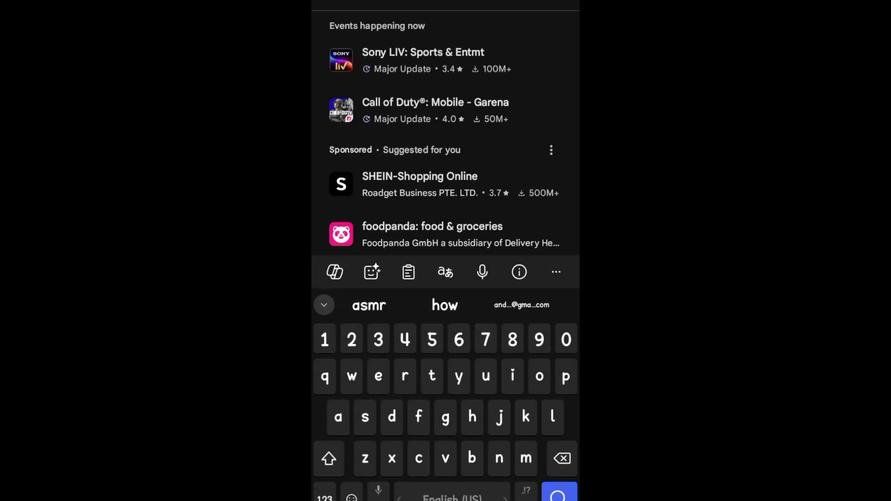
type("ro")
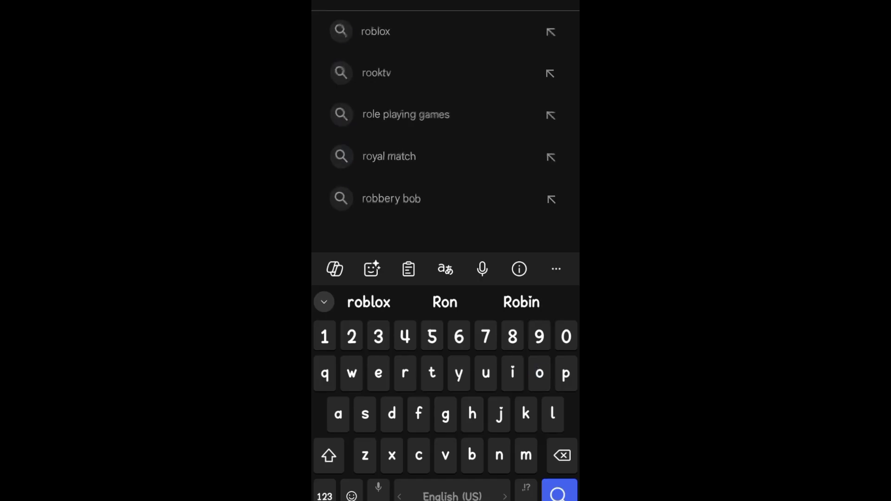
left_click(376, 31)
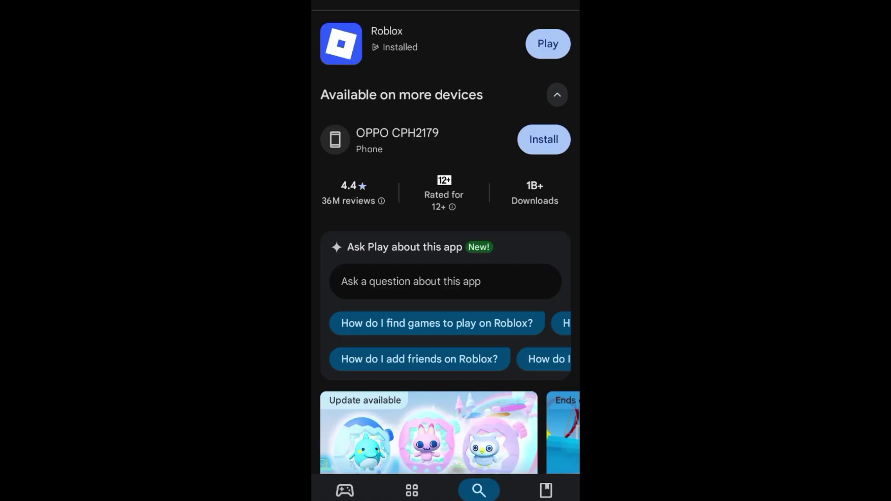
key("Home")
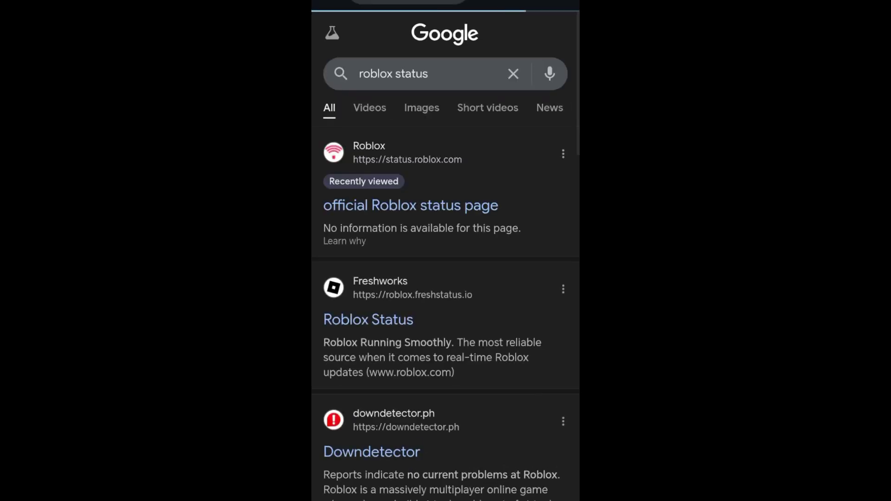
- Open the official Roblox status page showing the resolved August 18, 2025 incident
left_click(410, 205)
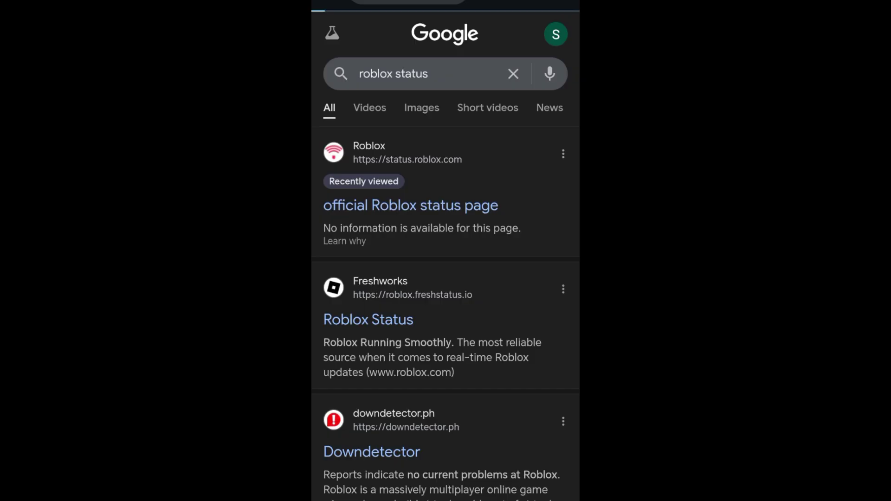
left_click_drag(481, 392, 507, 309)
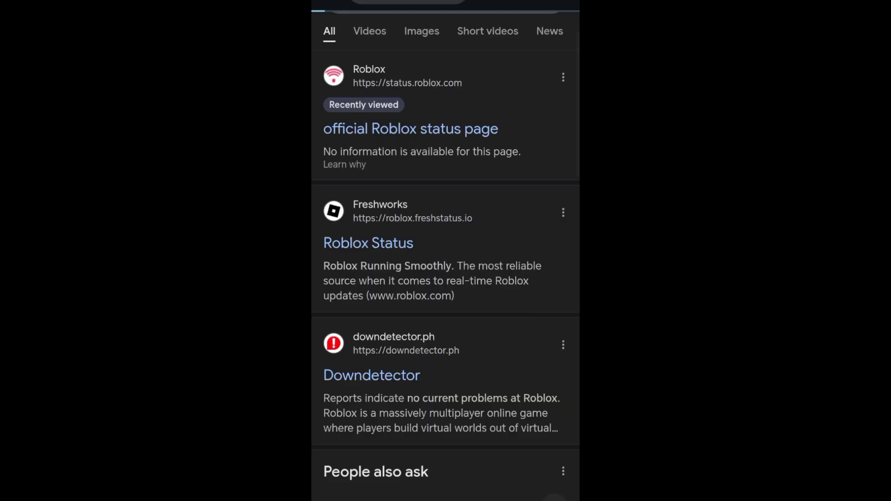
left_click_drag(526, 389, 516, 139)
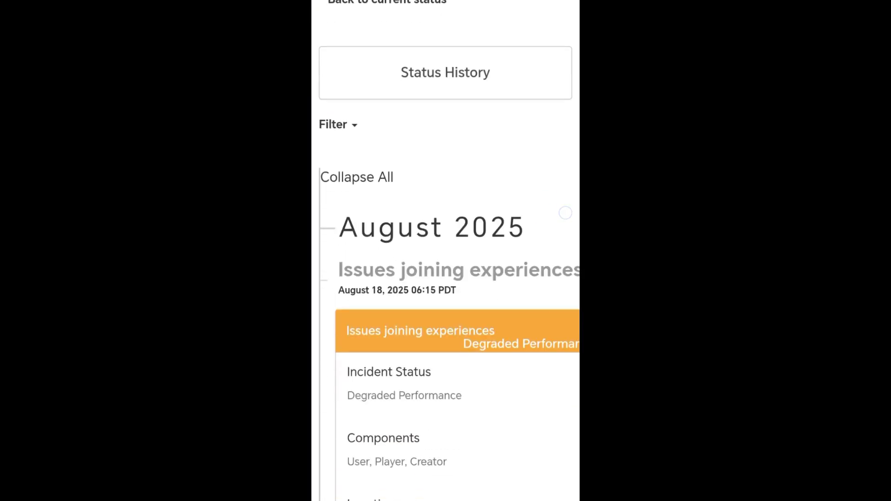
left_click_drag(516, 390, 515, 105)
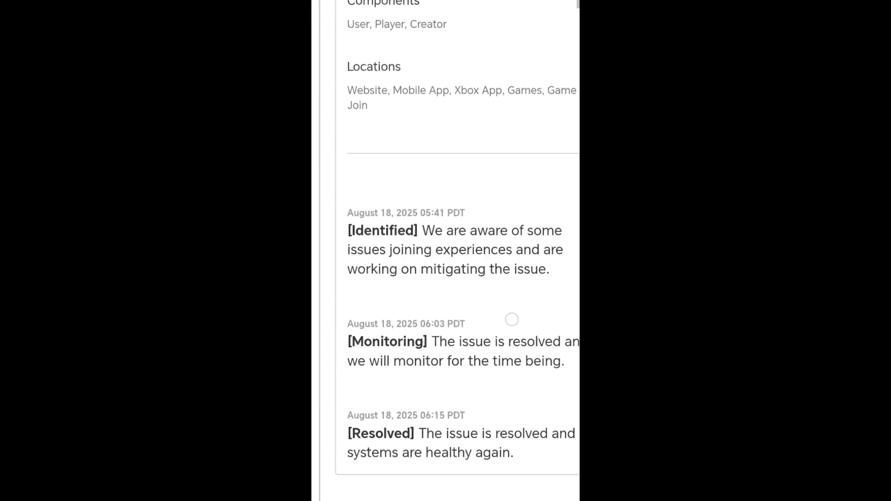